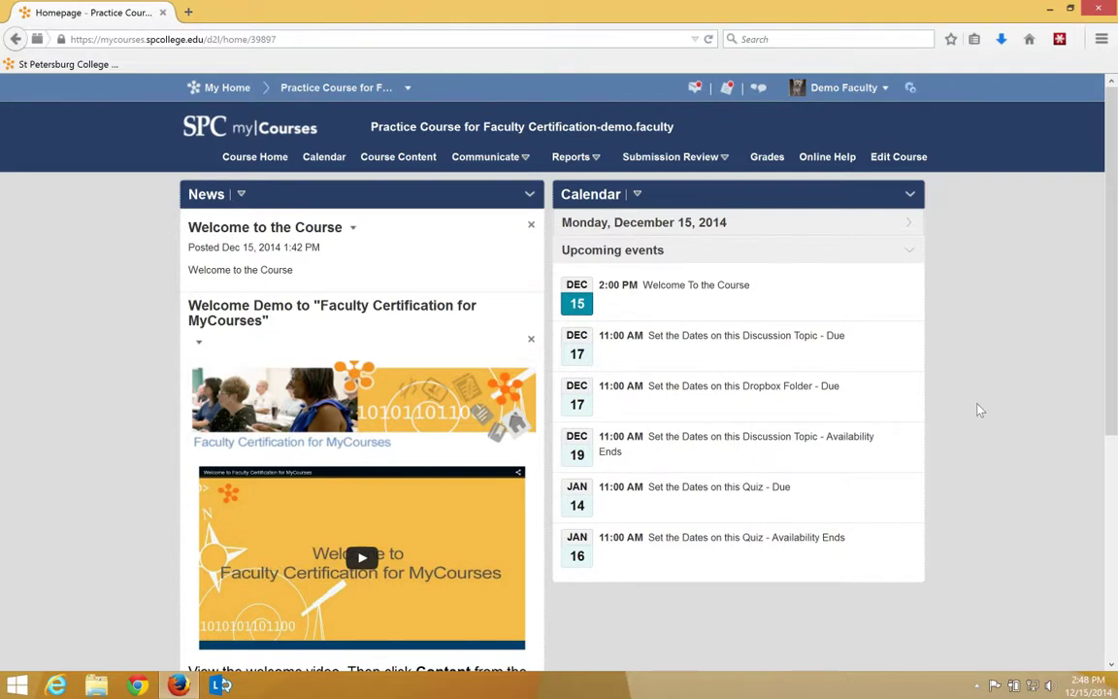
# Open the Question Library from the course's quiz management area.
pyautogui.click(703, 165)
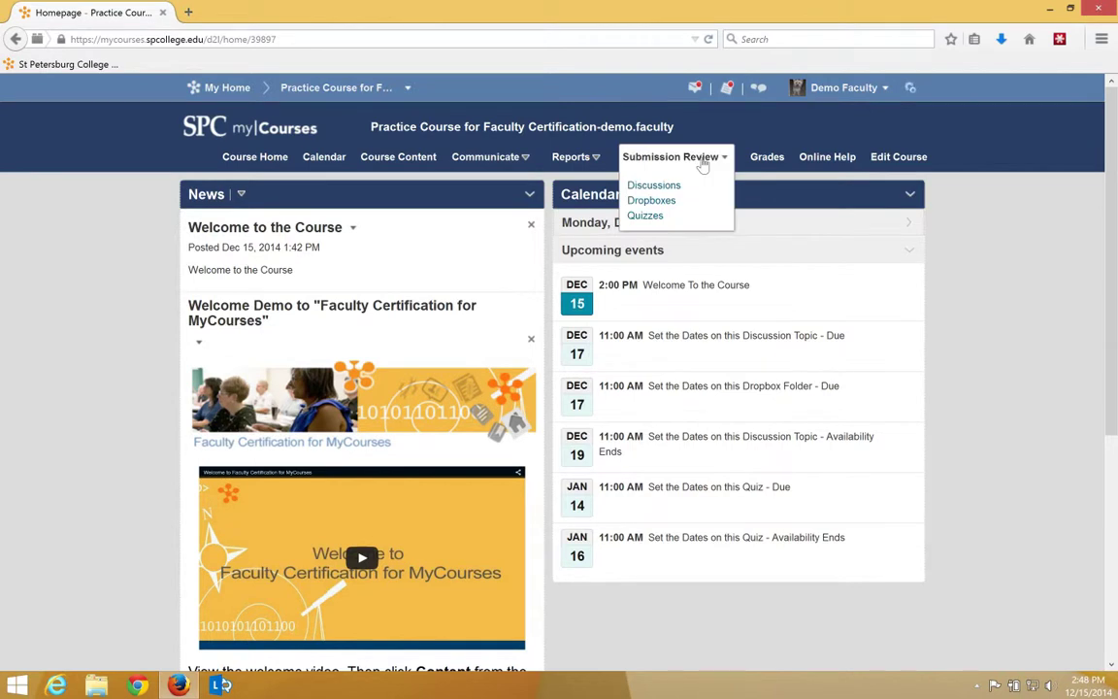
pyautogui.click(644, 218)
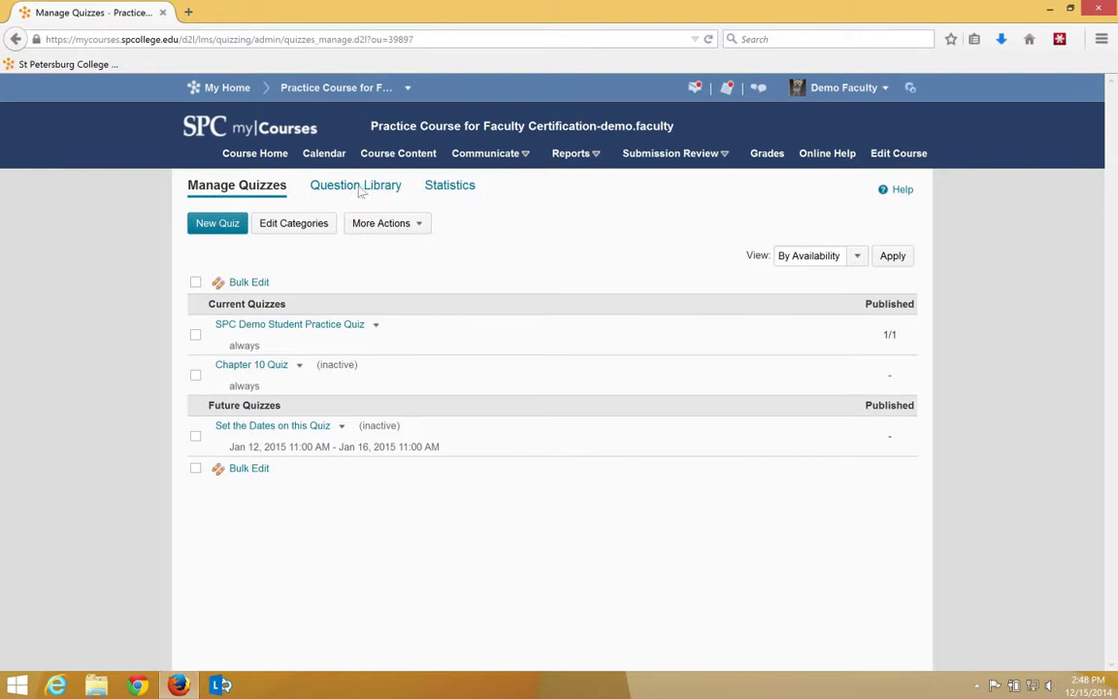
pyautogui.click(358, 190)
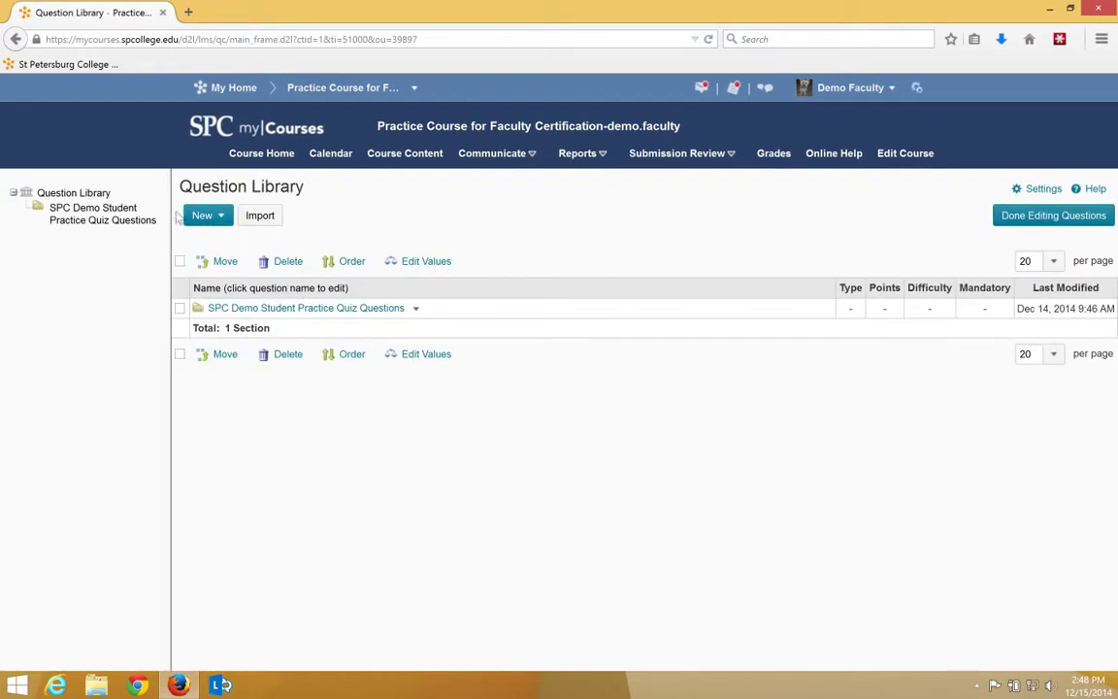
# Create and save a new Question Library section named "Chapter 10 Questions".
pyautogui.click(225, 221)
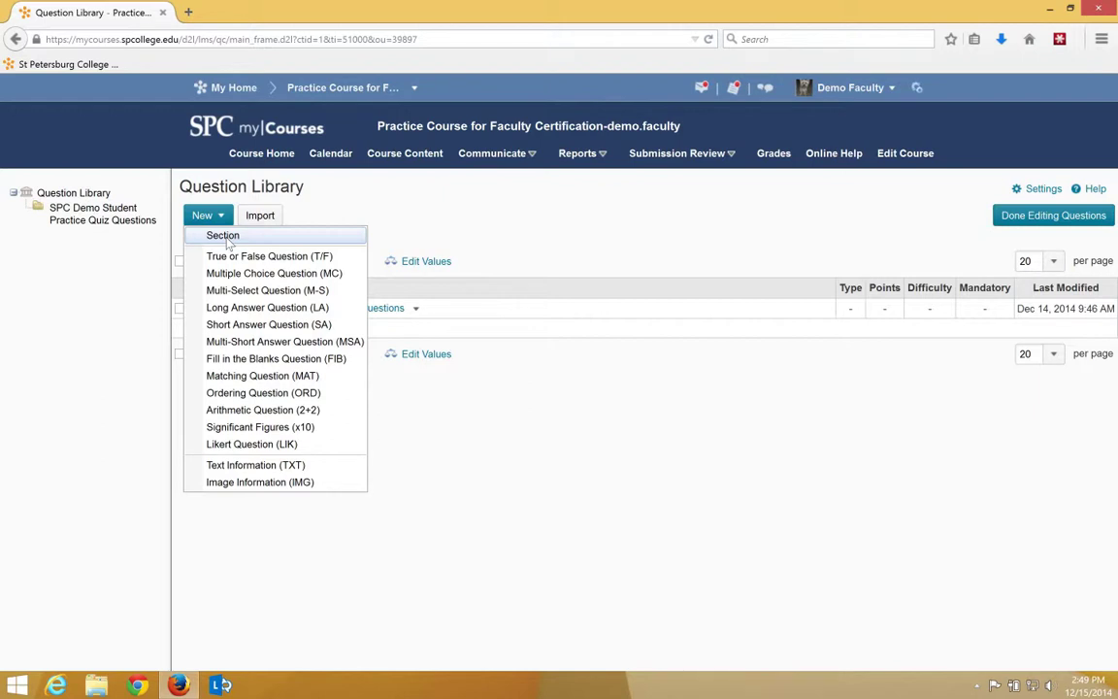
pyautogui.click(223, 237)
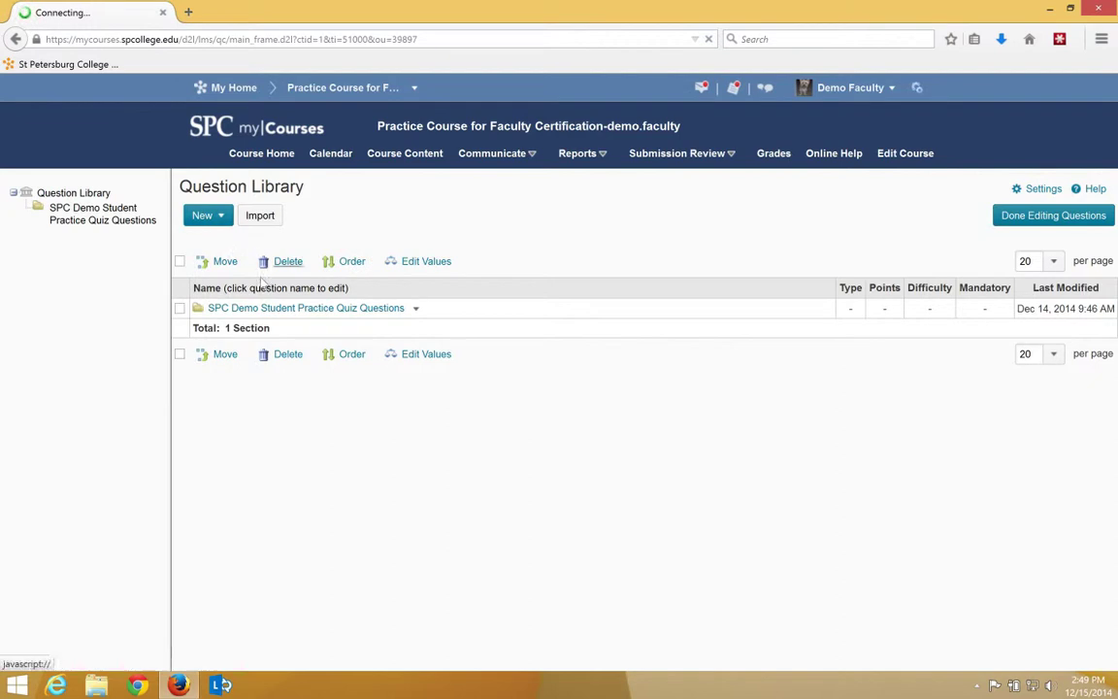
pyautogui.click(246, 273)
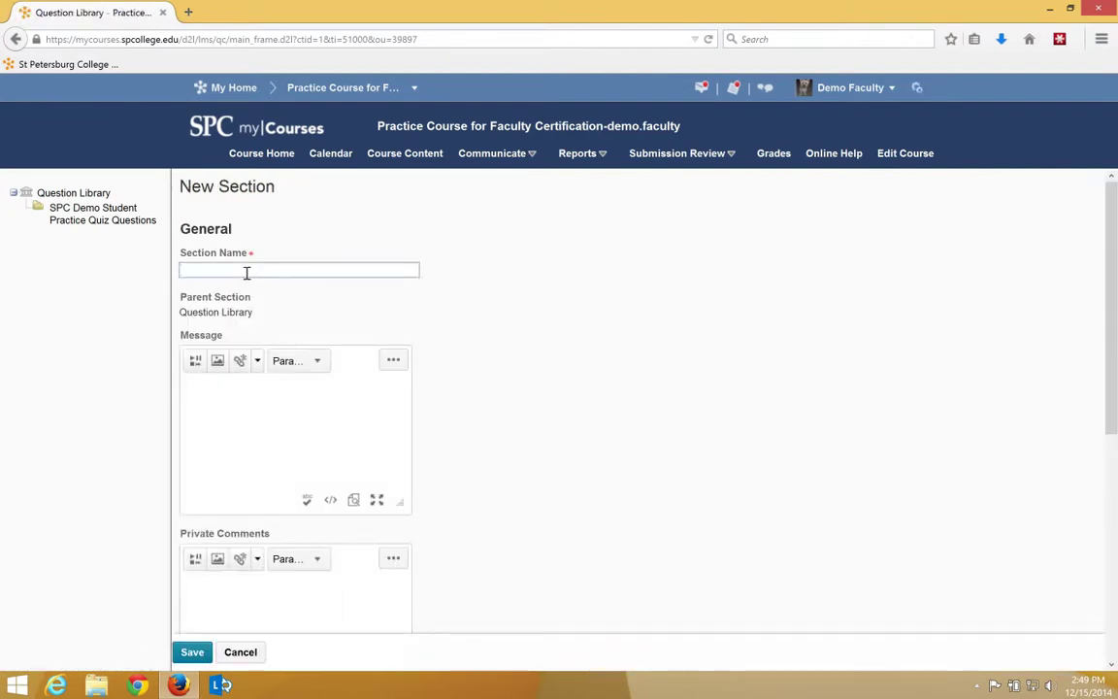
pyautogui.write('Quiz')
pyautogui.press('BackSpace')
pyautogui.press('BackSpace')
pyautogui.press('BackSpace')
pyautogui.press('BackSpace')
pyautogui.write('Cha')
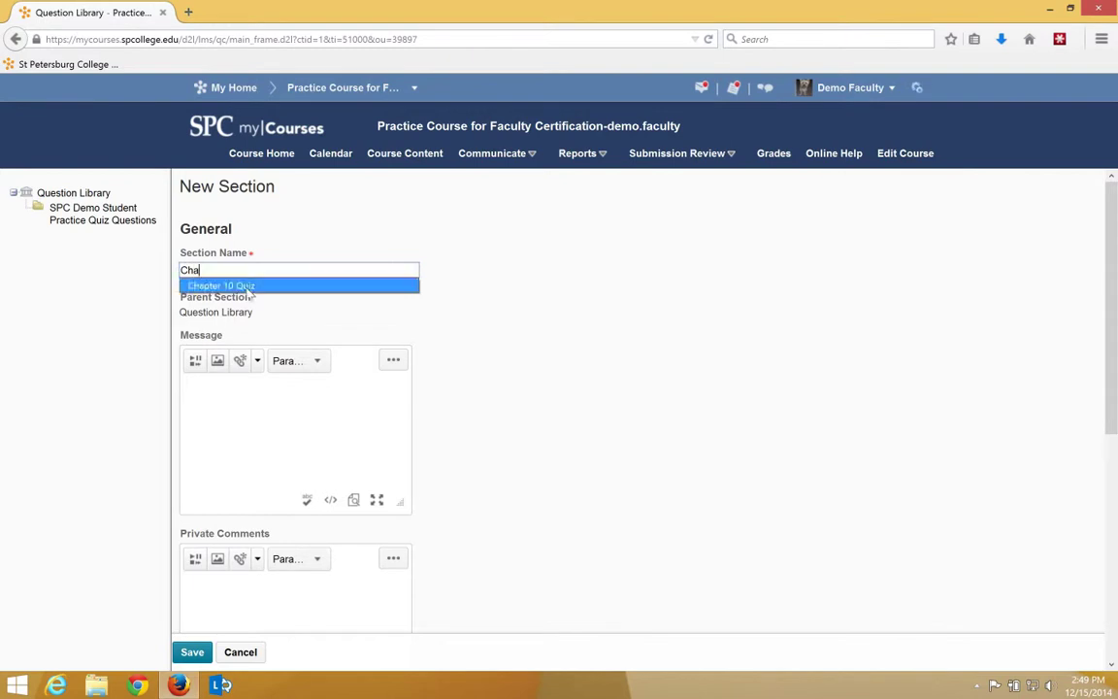
pyautogui.click(257, 285)
pyautogui.click(274, 268)
pyautogui.press('BackSpace')
pyautogui.press('BackSpace')
pyautogui.press('BackSpace')
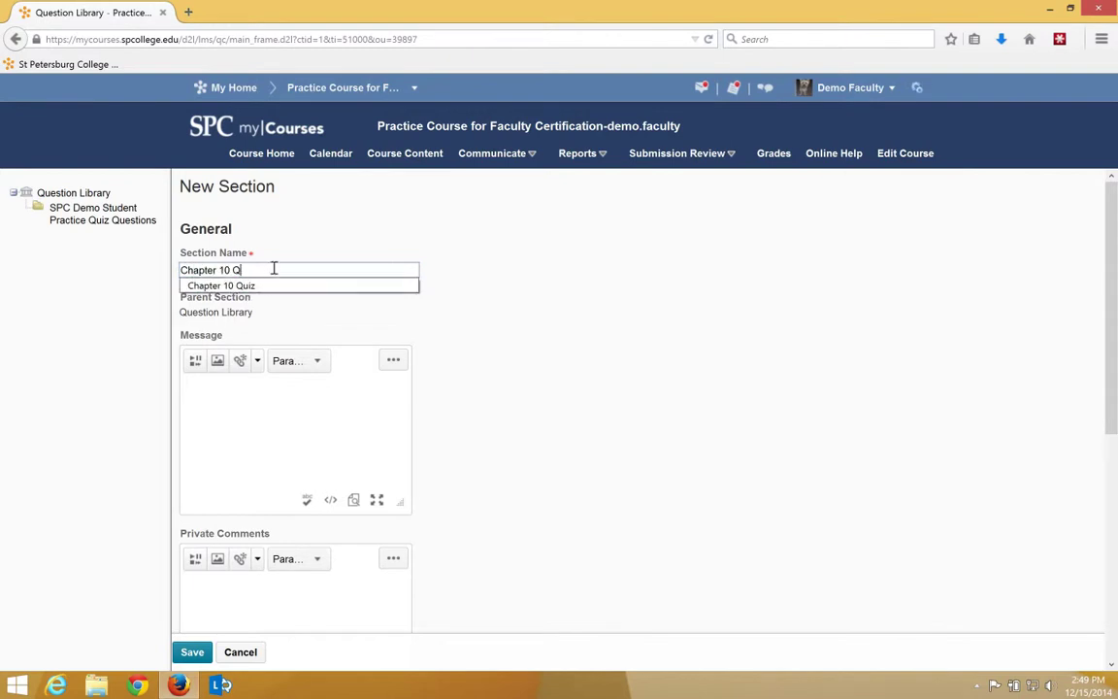
pyautogui.write('uestions')
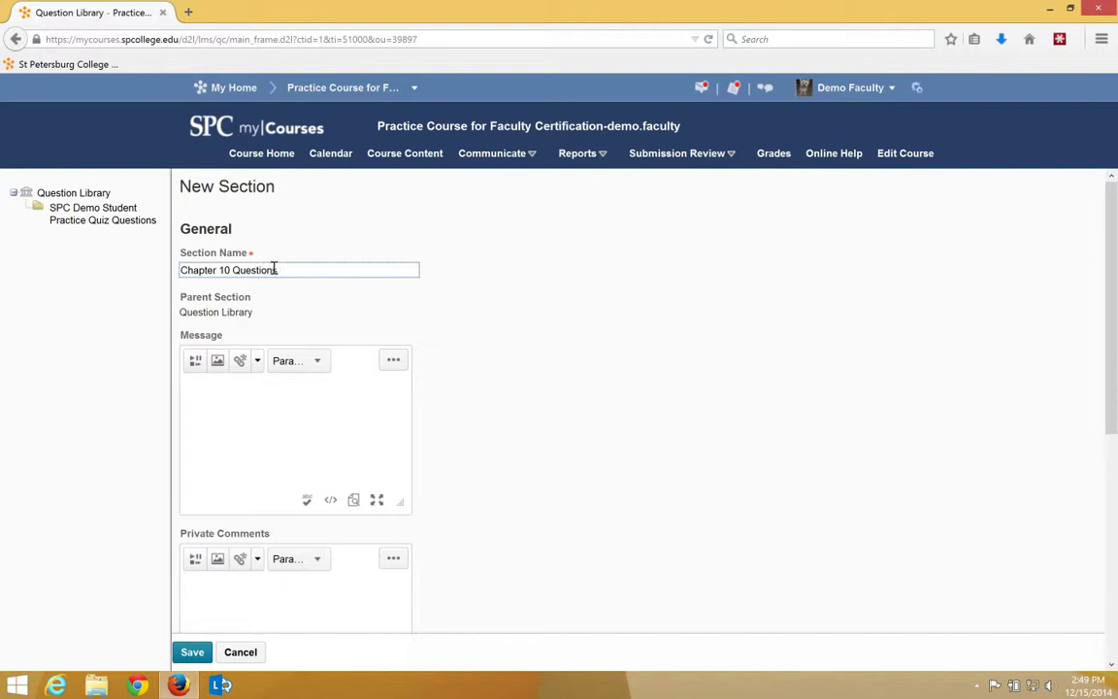
pyautogui.click(193, 652)
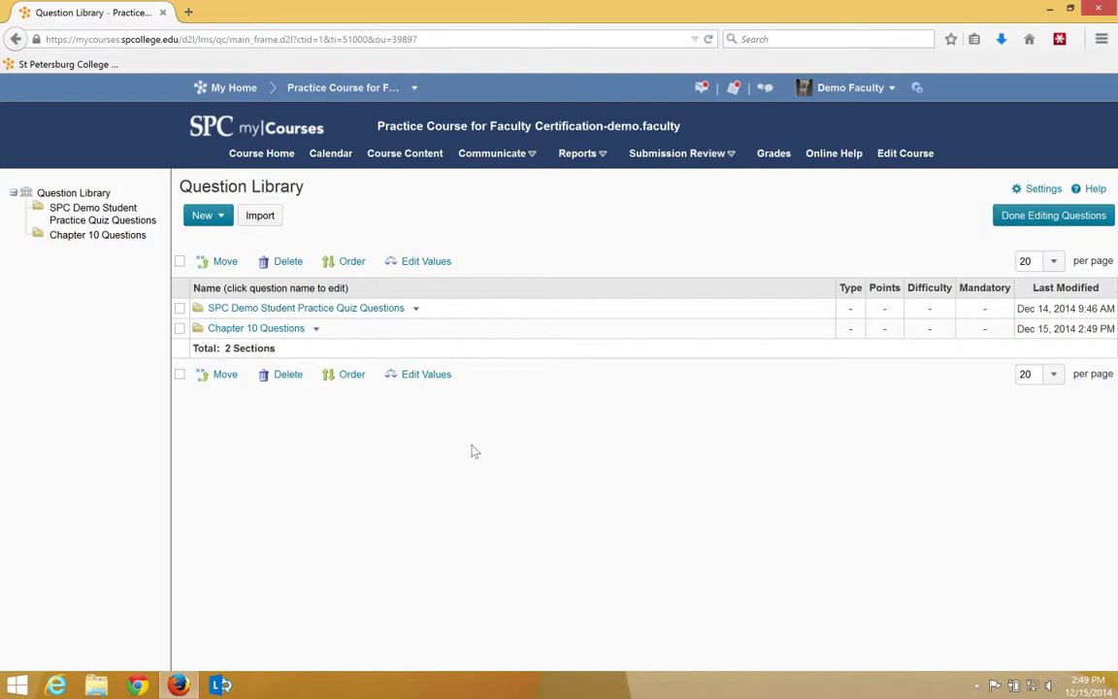
# Start a true or false question in the Chapter 10 Questions section, with a "My name is" statement giving the instructor's first name.
pyautogui.click(260, 330)
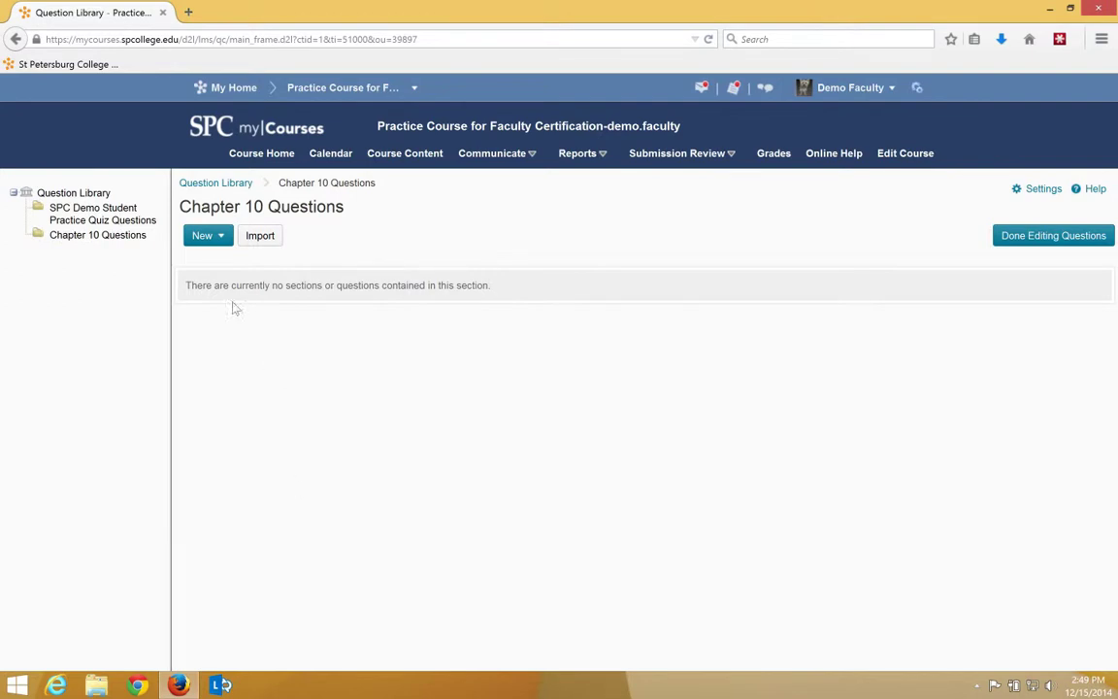
pyautogui.click(222, 236)
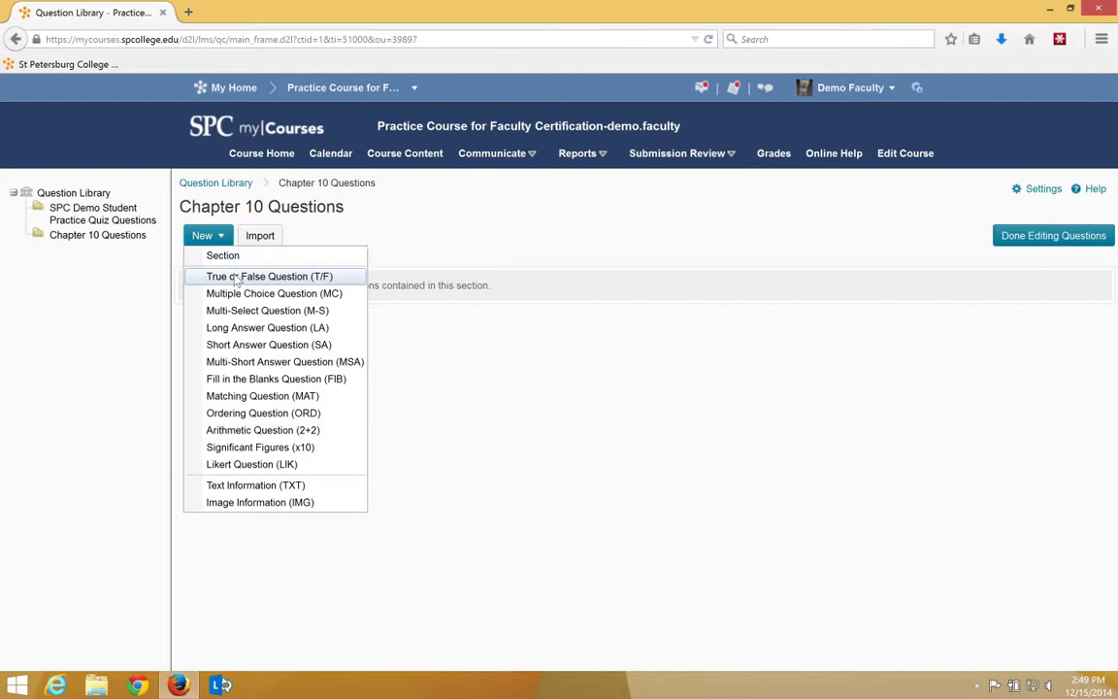
pyautogui.click(243, 277)
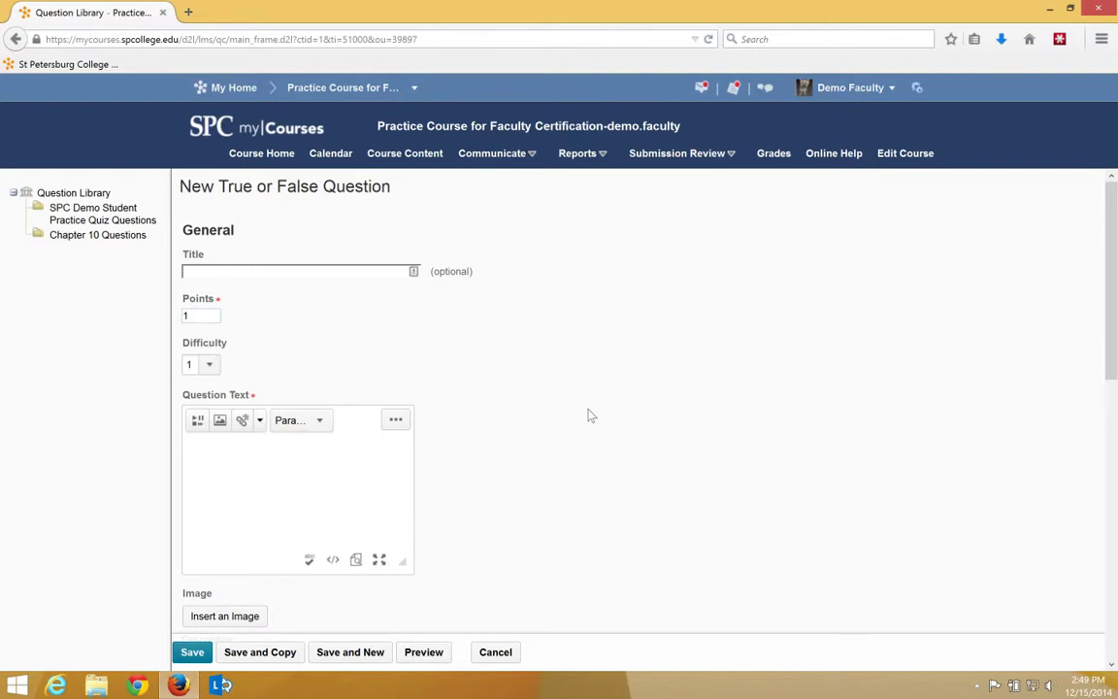
pyautogui.scroll(-5, 589, 414)
pyautogui.scroll(3, 463, 352)
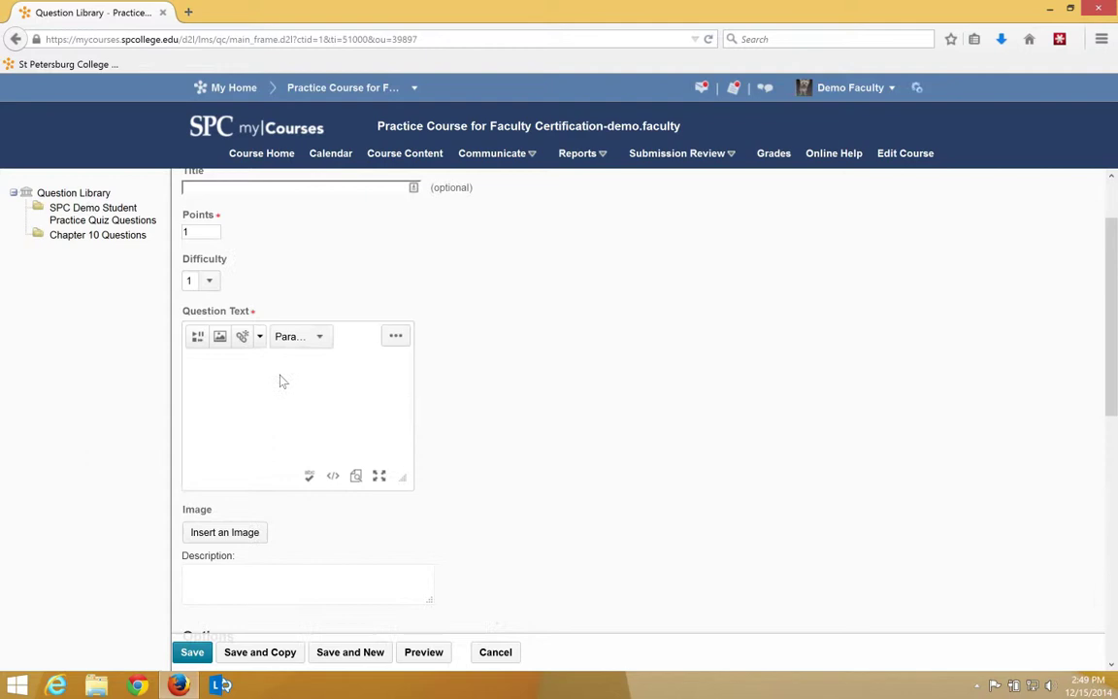
pyautogui.click(257, 362)
pyautogui.write('my')
pyautogui.press('BackSpace')
pyautogui.press('BackSpace')
pyautogui.write('My name is Alan.')
# Set the weight of the True answer to 100% and save the true or false question.
pyautogui.scroll(-3, 700, 419)
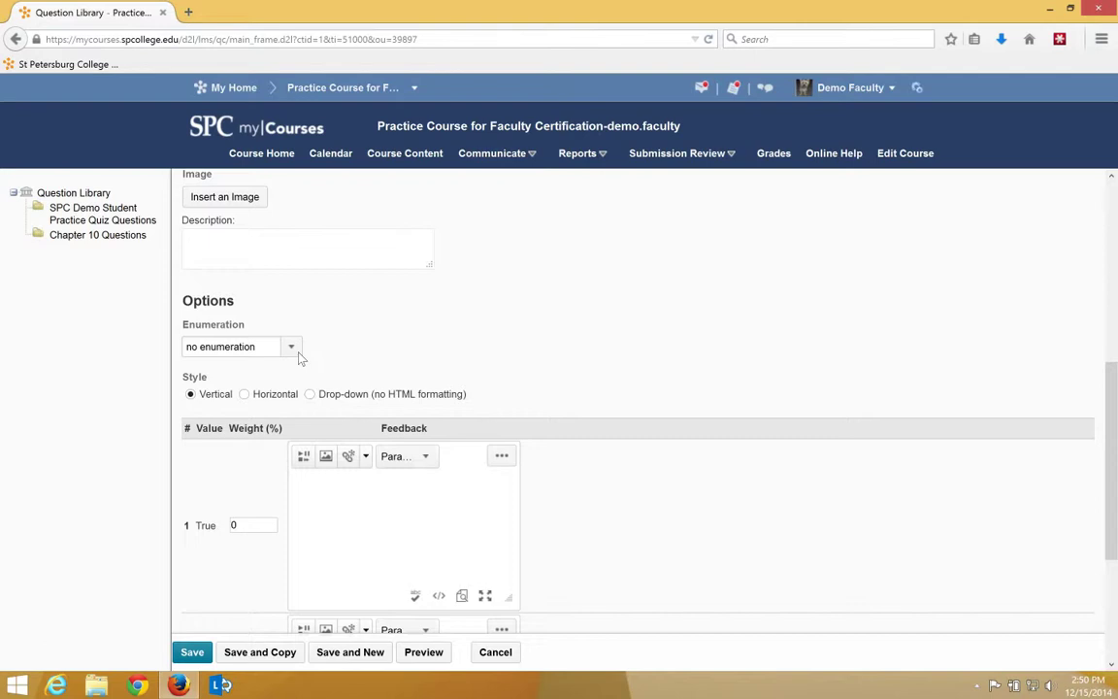
pyautogui.scroll(-4, 299, 359)
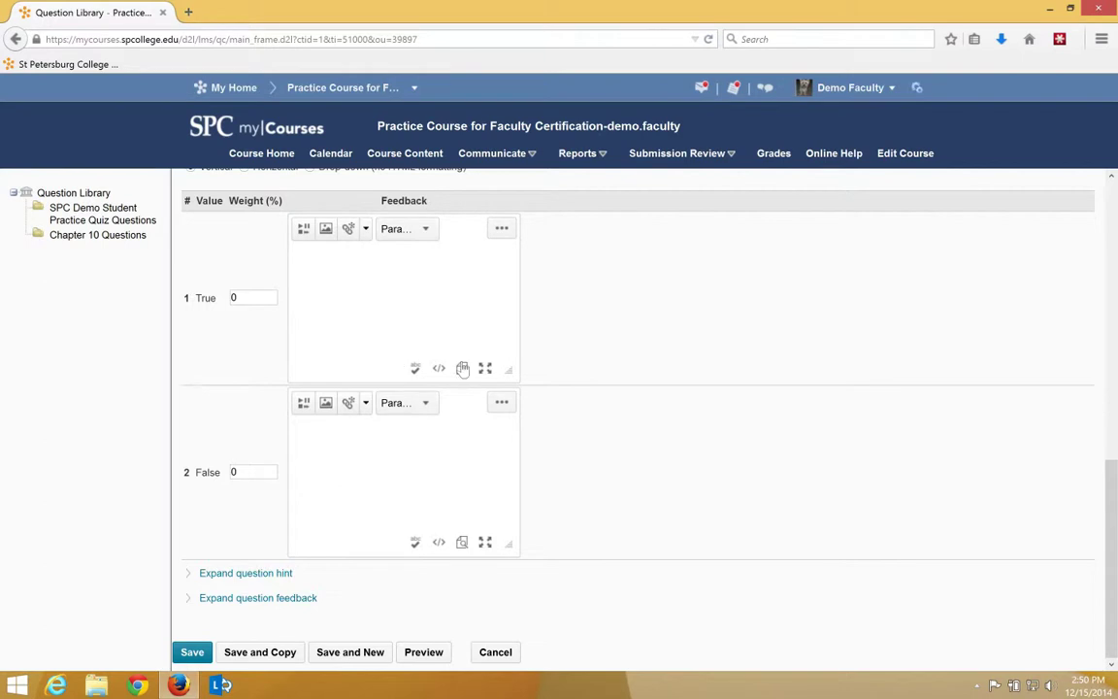
pyautogui.scroll(4, 388, 374)
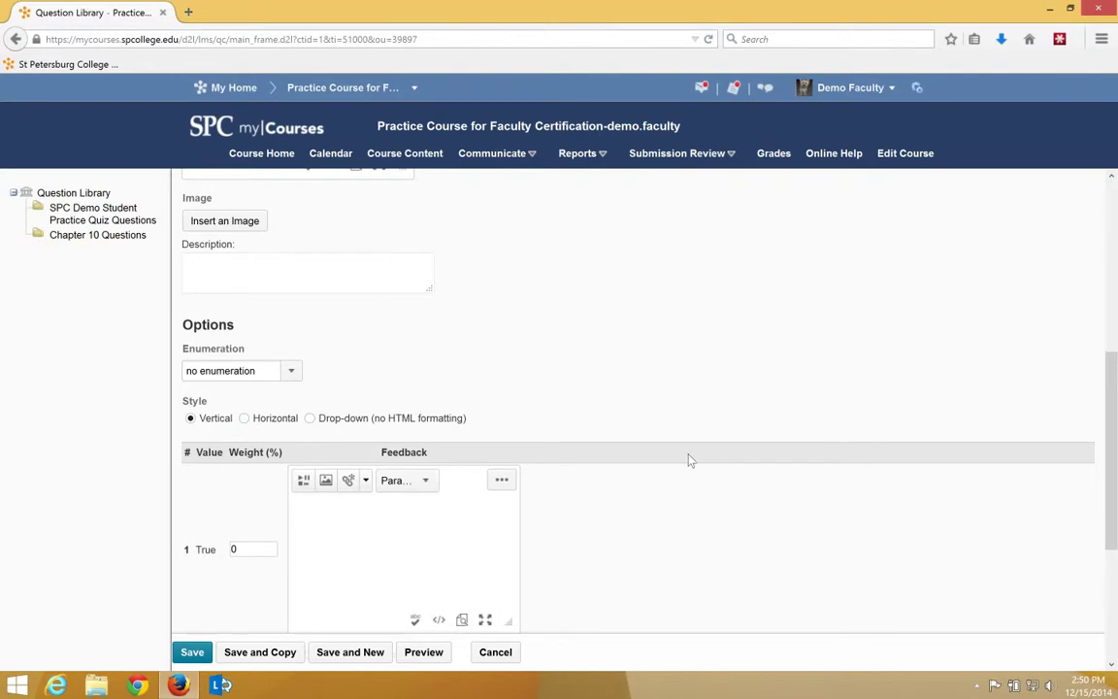
pyautogui.scroll(-5, 688, 460)
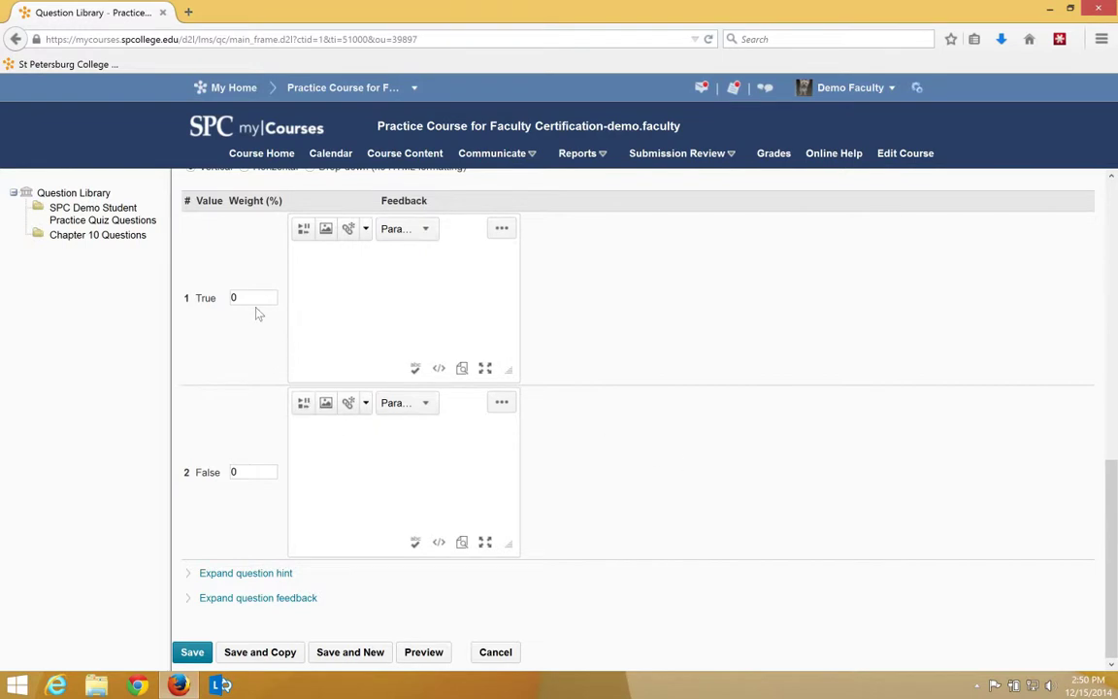
pyautogui.moveTo(250, 299); pyautogui.dragTo(212, 306)
pyautogui.write('100')
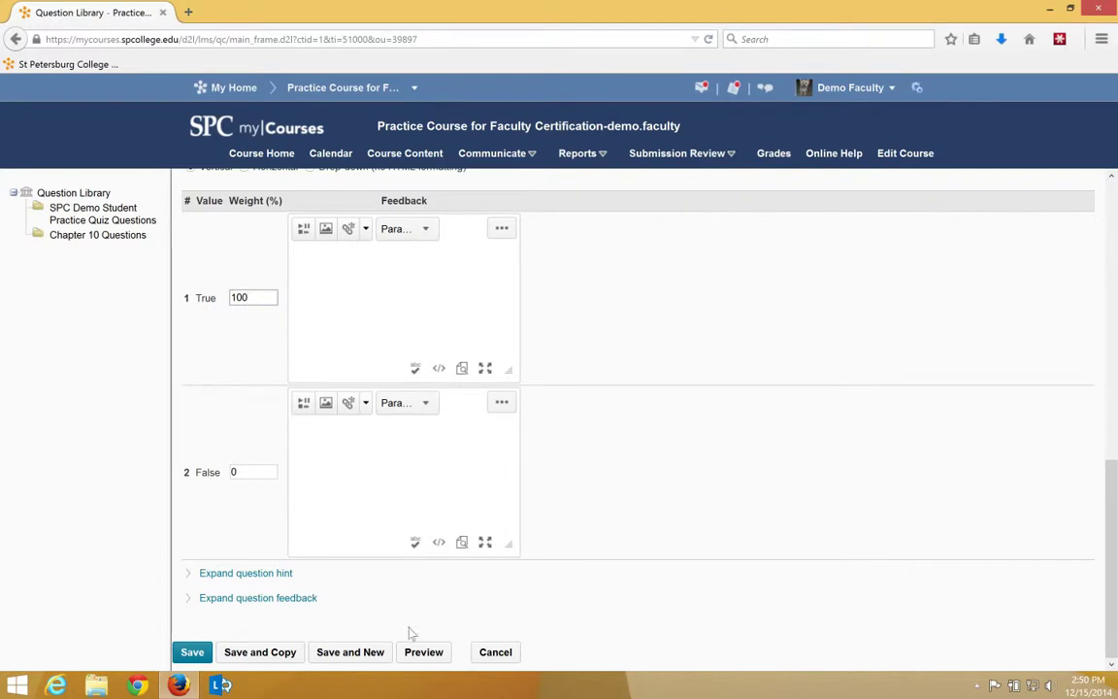
pyautogui.click(192, 651)
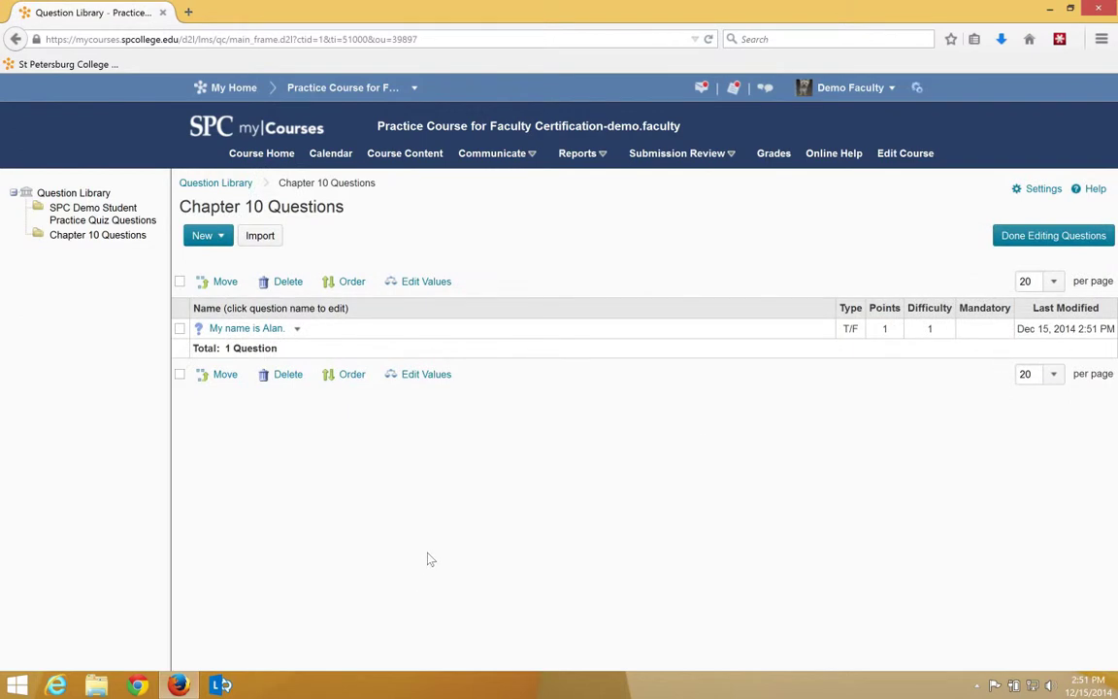
# Start a multiple choice question in the same section with the question text "What day comes after Sunday?".
pyautogui.click(220, 237)
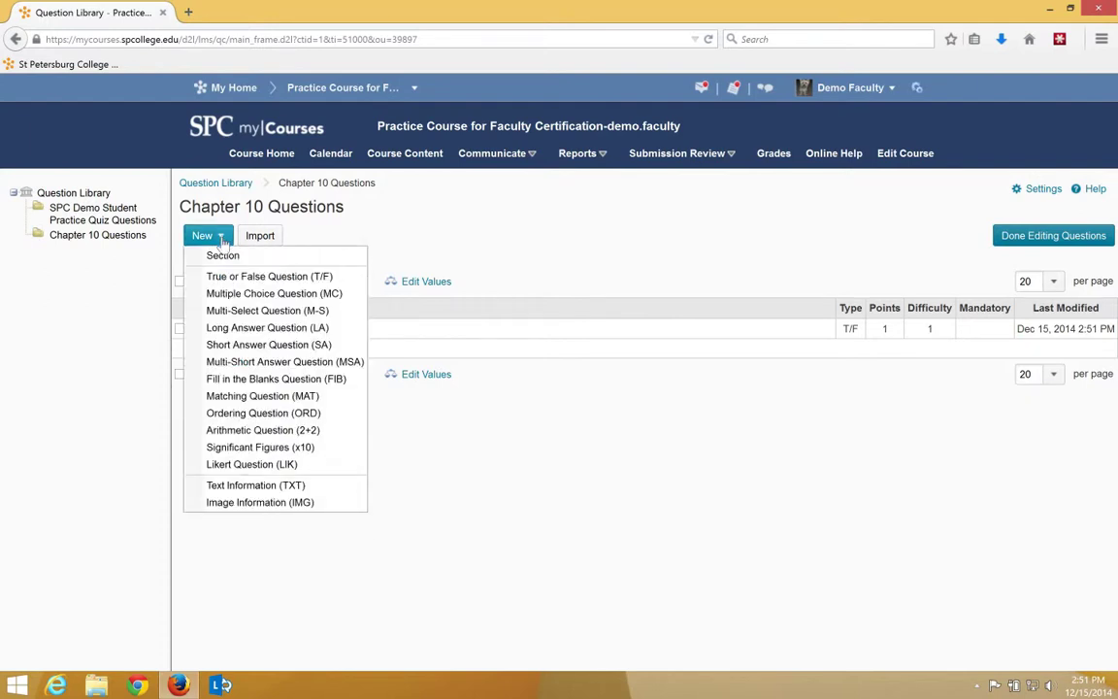
pyautogui.click(222, 293)
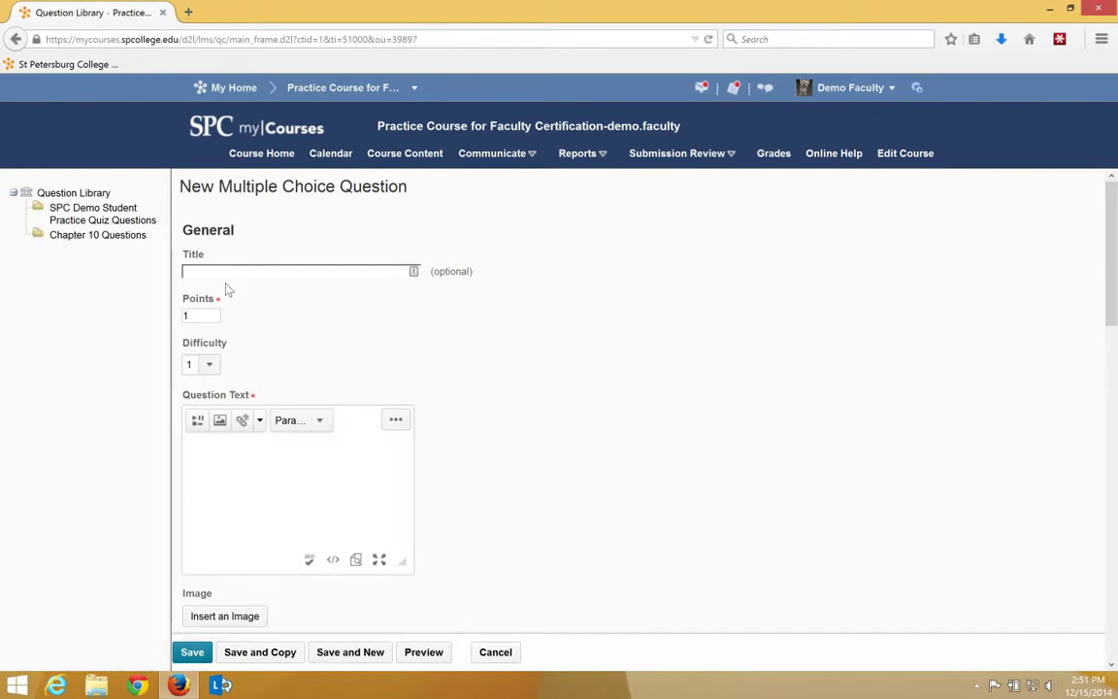
pyautogui.click(217, 458)
pyautogui.write('What')
pyautogui.write('day comes ')
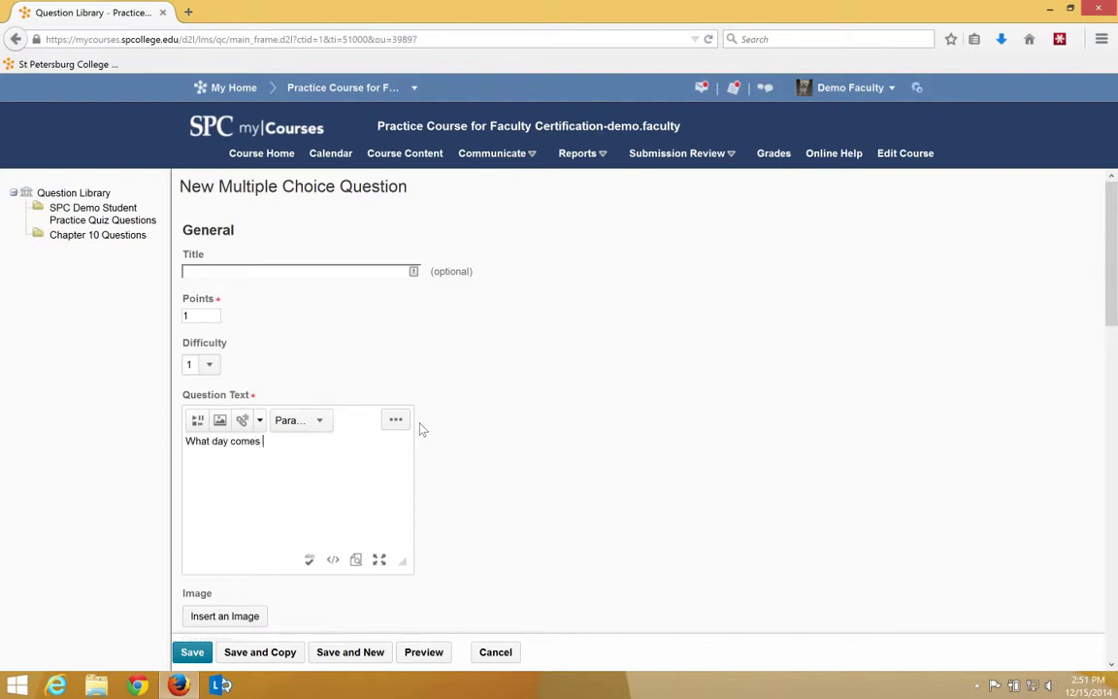
pyautogui.write('after Sunday?')
# Enter "Friday" as the value of the first answer option.
pyautogui.scroll(-5, 505, 451)
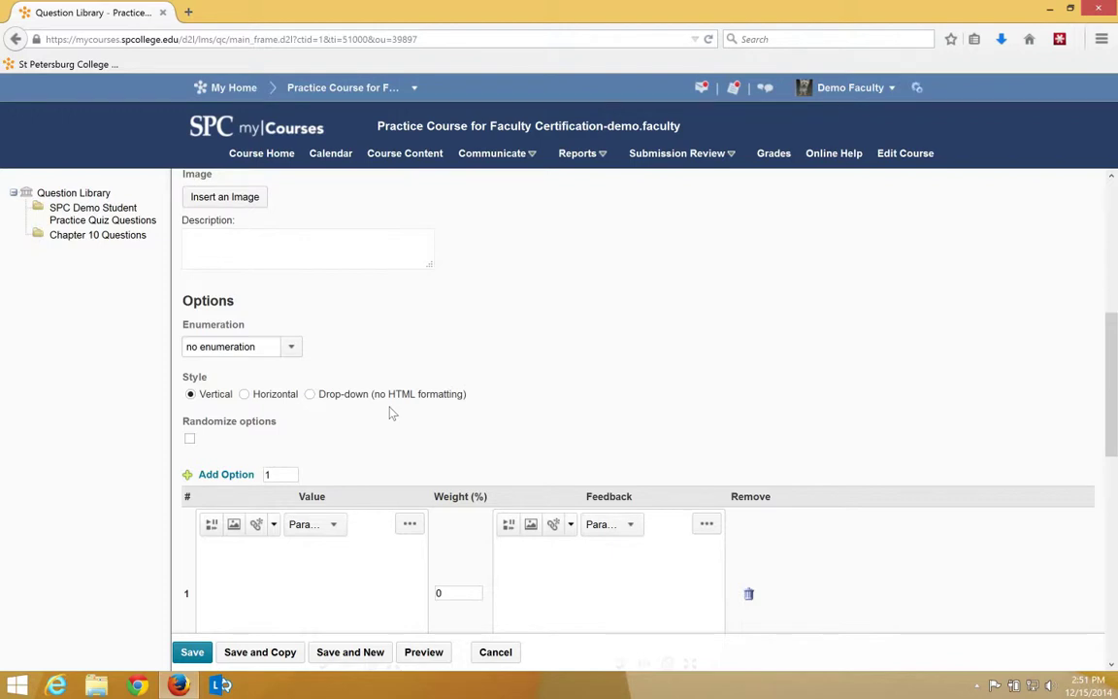
pyautogui.scroll(-4, 391, 412)
pyautogui.scroll(2, 252, 272)
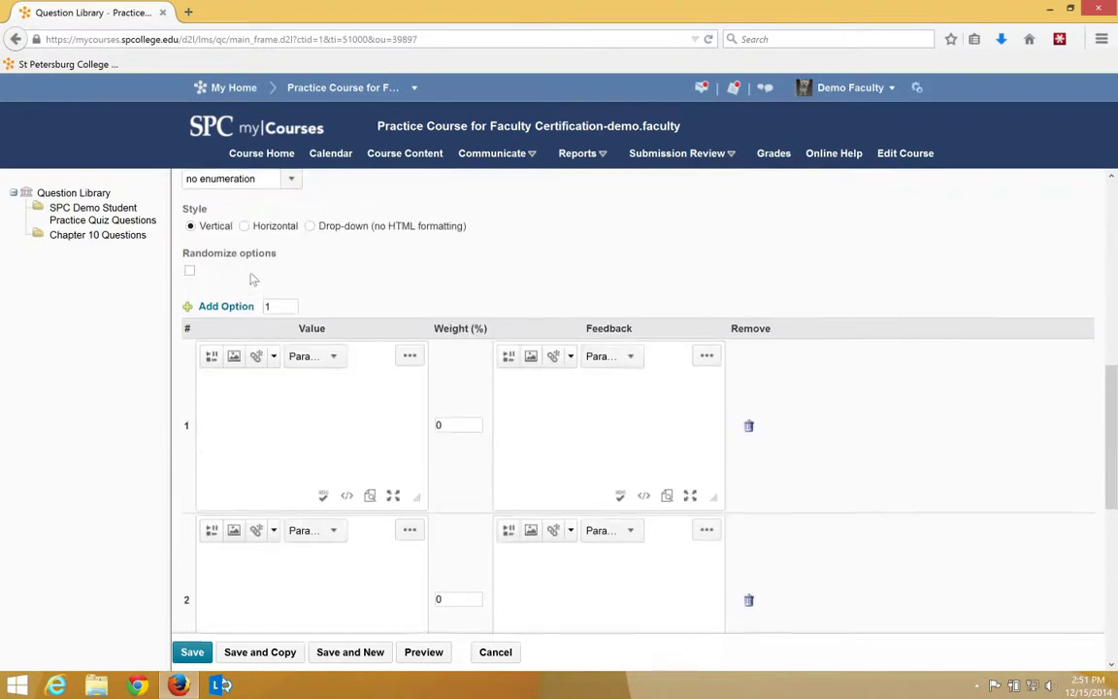
pyautogui.scroll(5, 250, 283)
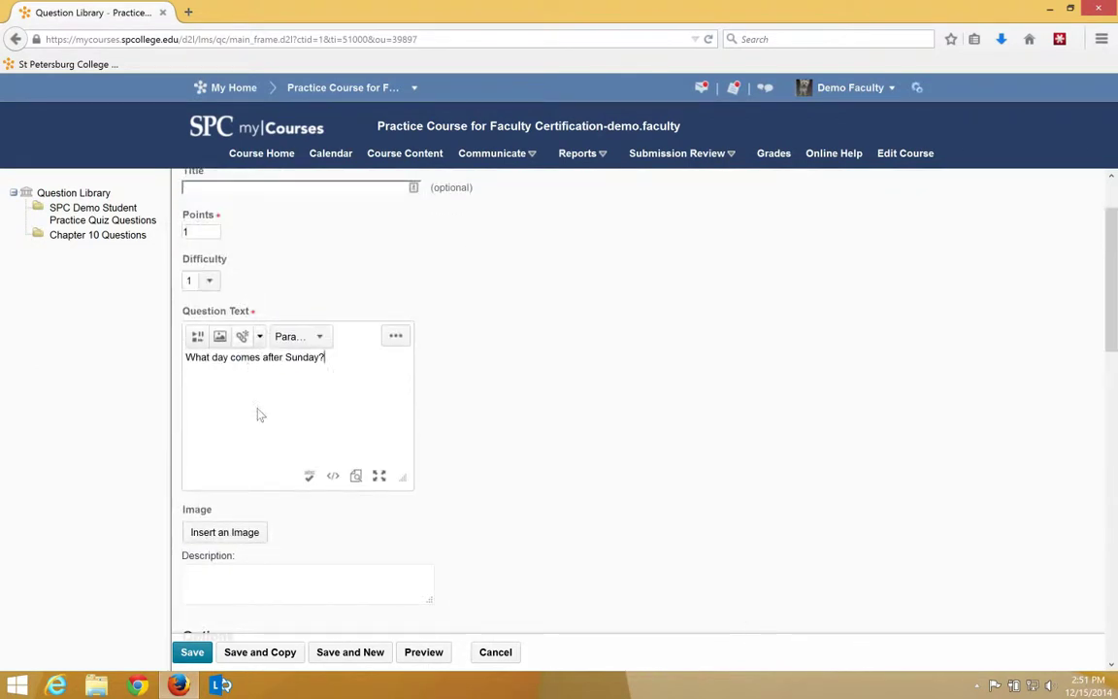
pyautogui.scroll(-5, 259, 414)
pyautogui.click(252, 424)
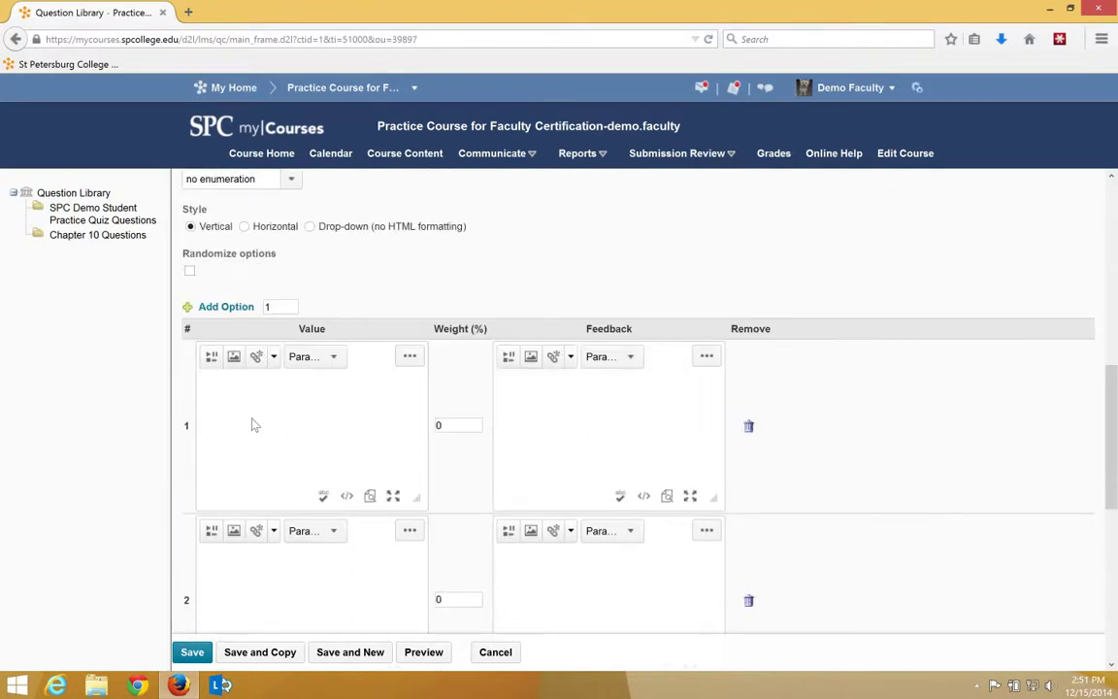
pyautogui.write('First')
pyautogui.press('BackSpace')
pyautogui.press('BackSpace')
pyautogui.press('BackSpace')
pyautogui.press('BackSpace')
pyautogui.press('BackSpace')
pyautogui.write('Friday')
# Enter "Monday" as the second answer option and "Tuesday" as the third.
pyautogui.scroll(-5, 270, 437)
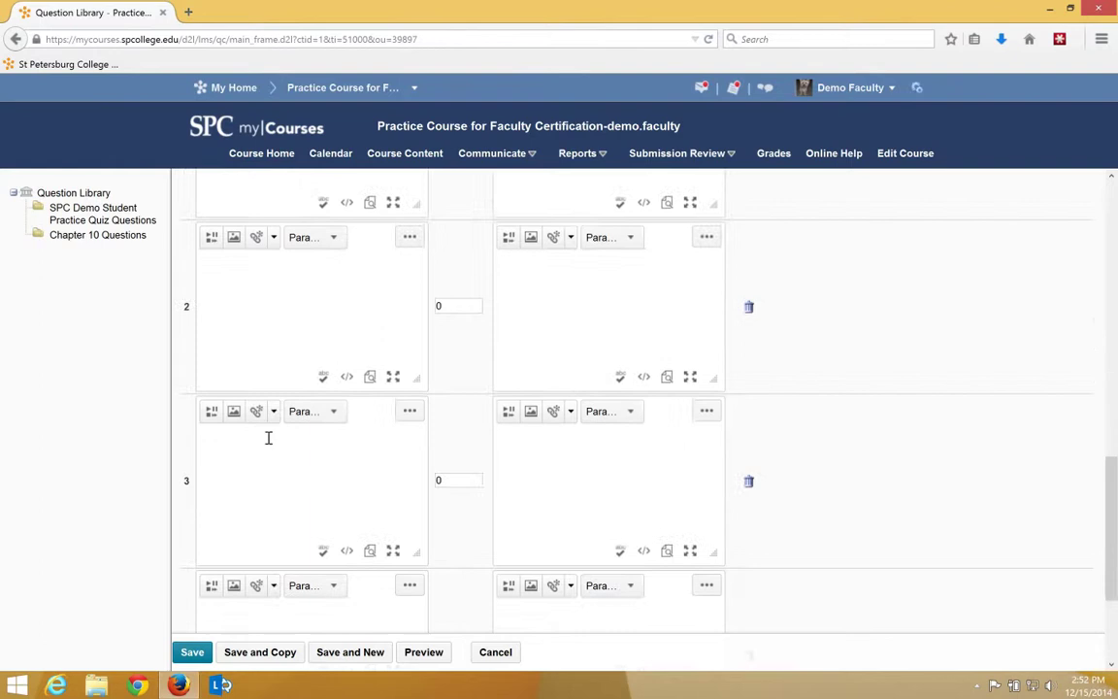
pyautogui.click(267, 301)
pyautogui.write('Monday')
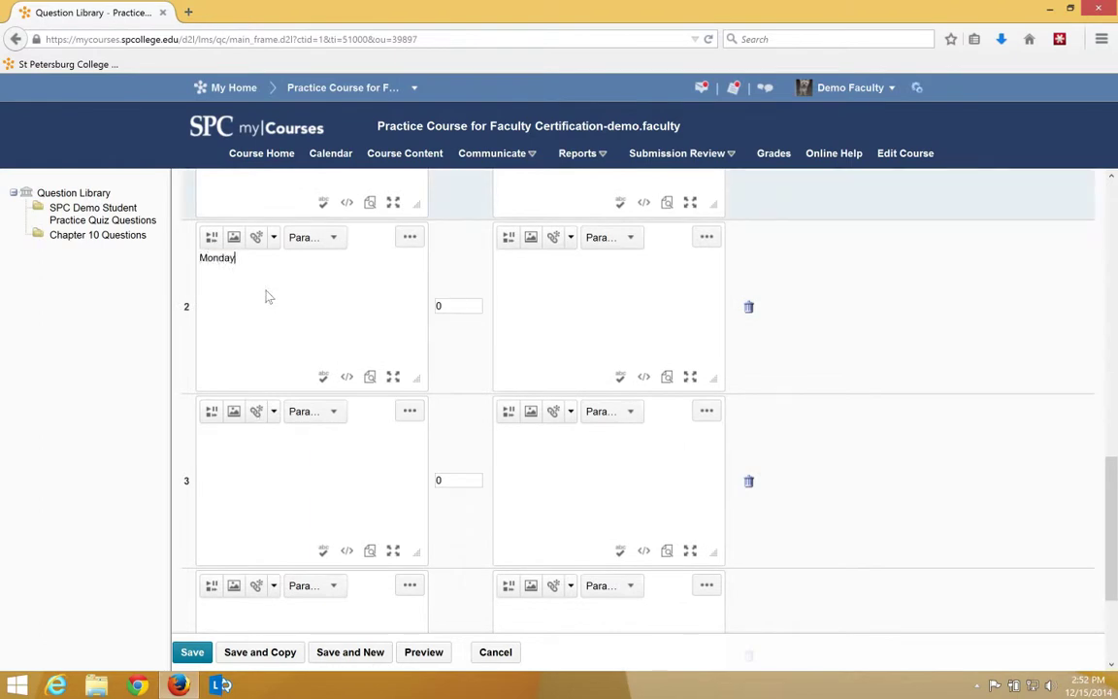
pyautogui.click(260, 491)
pyautogui.write('T')
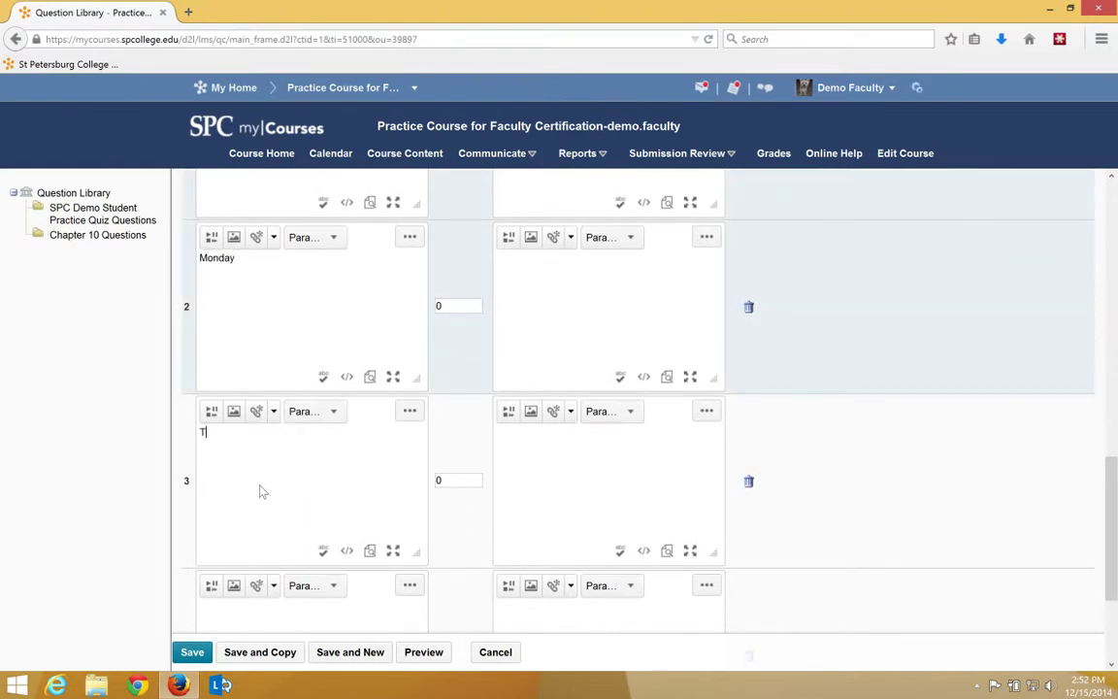
pyautogui.write('uesday')
pyautogui.scroll(-3, 723, 449)
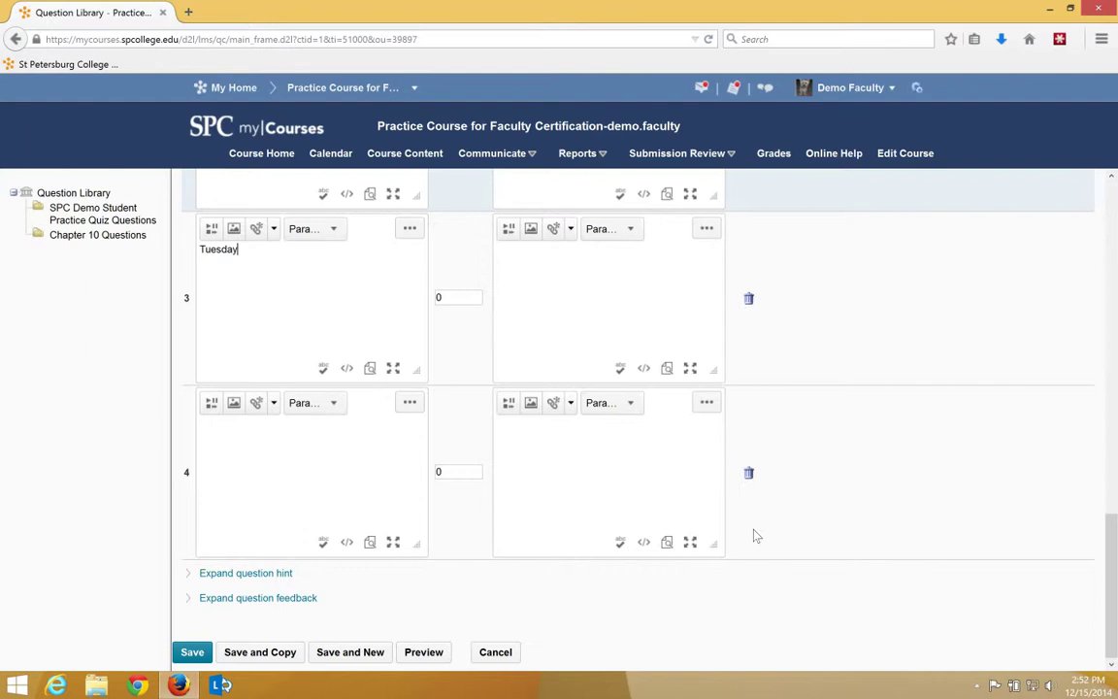
# Remove the empty fourth answer option from the multiple choice question.
pyautogui.click(748, 476)
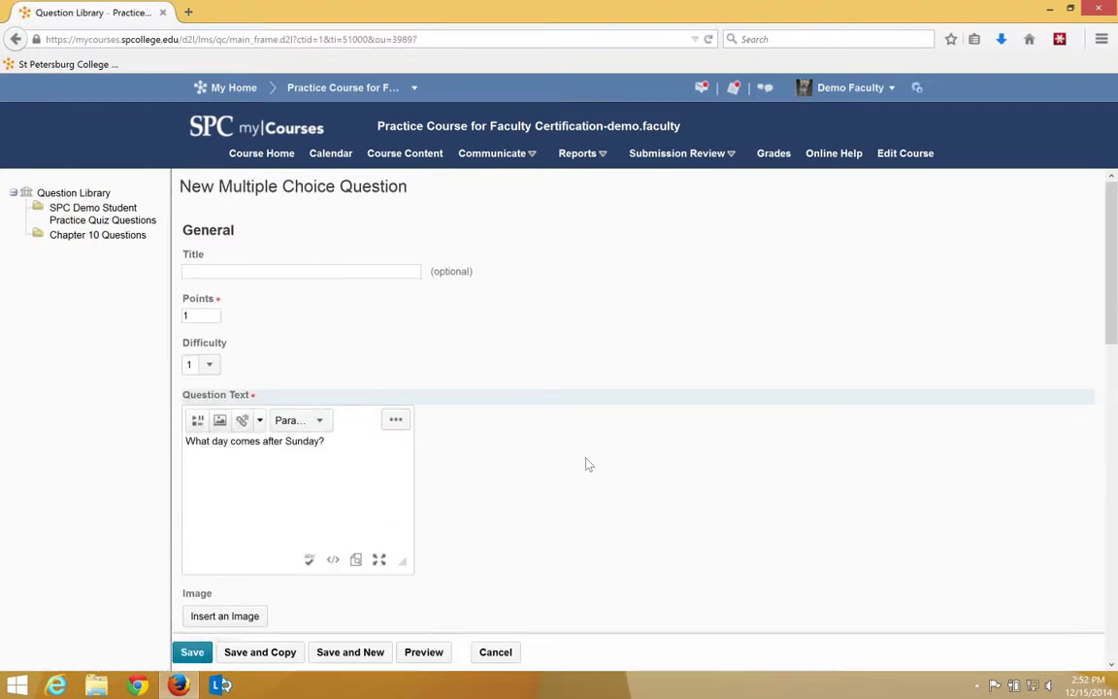
pyautogui.scroll(-5, 585, 458)
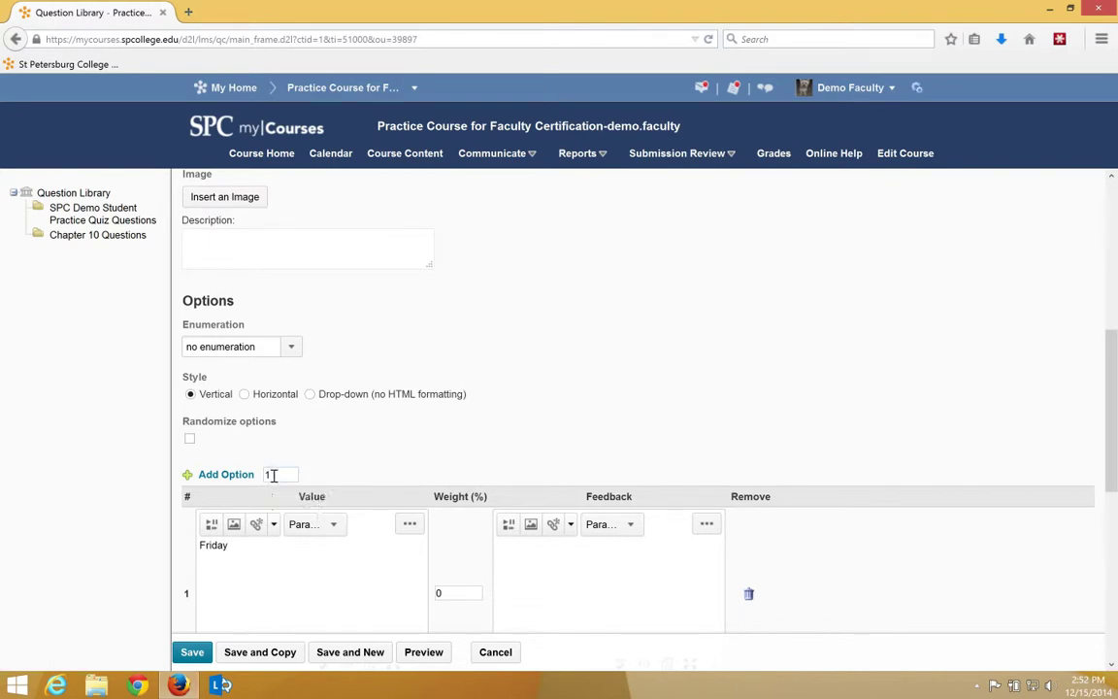
pyautogui.moveTo(277, 475); pyautogui.dragTo(238, 476)
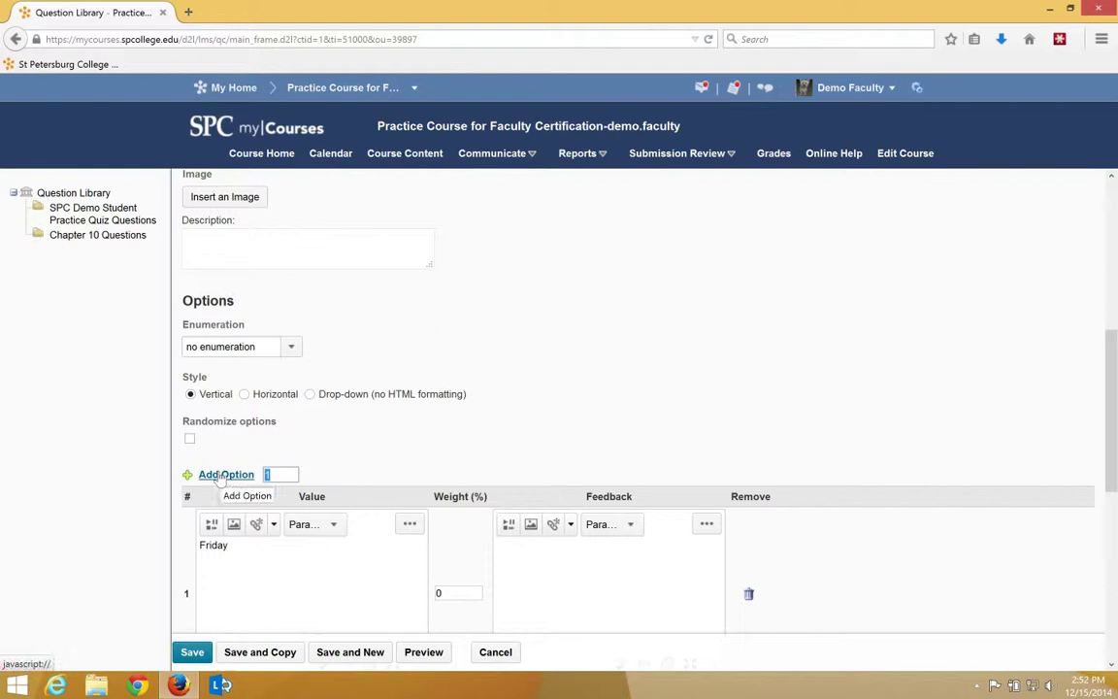
# Set the weight of the Monday option to 100% and save the multiple choice question.
pyautogui.scroll(-5, 536, 419)
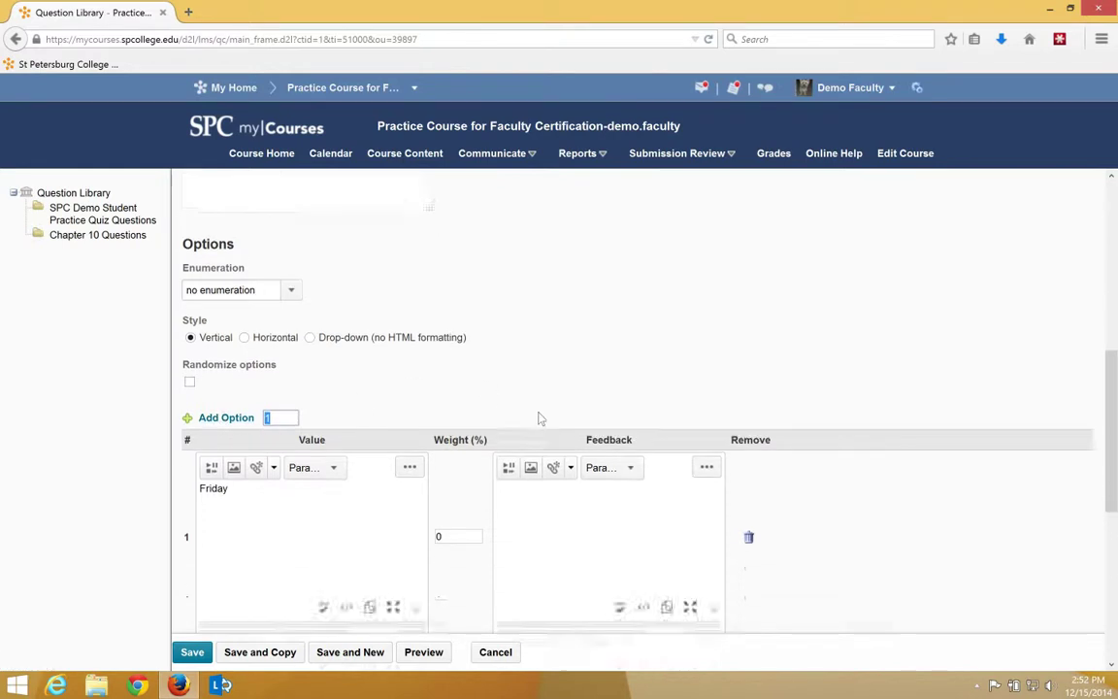
pyautogui.scroll(2, 538, 419)
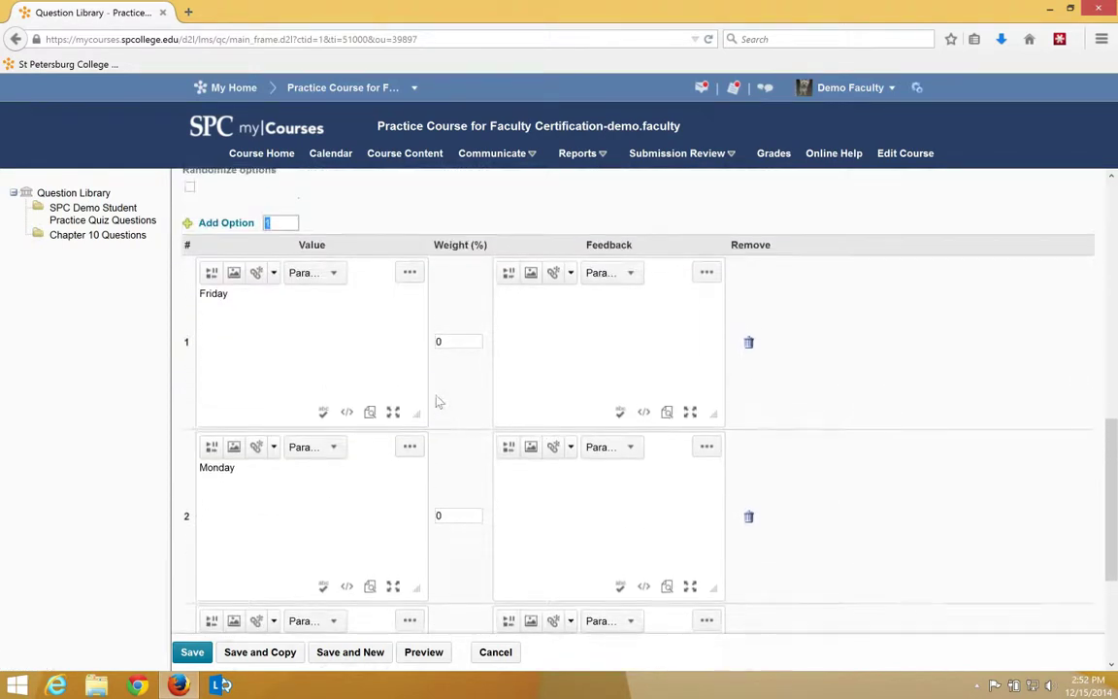
pyautogui.doubleClick(450, 516)
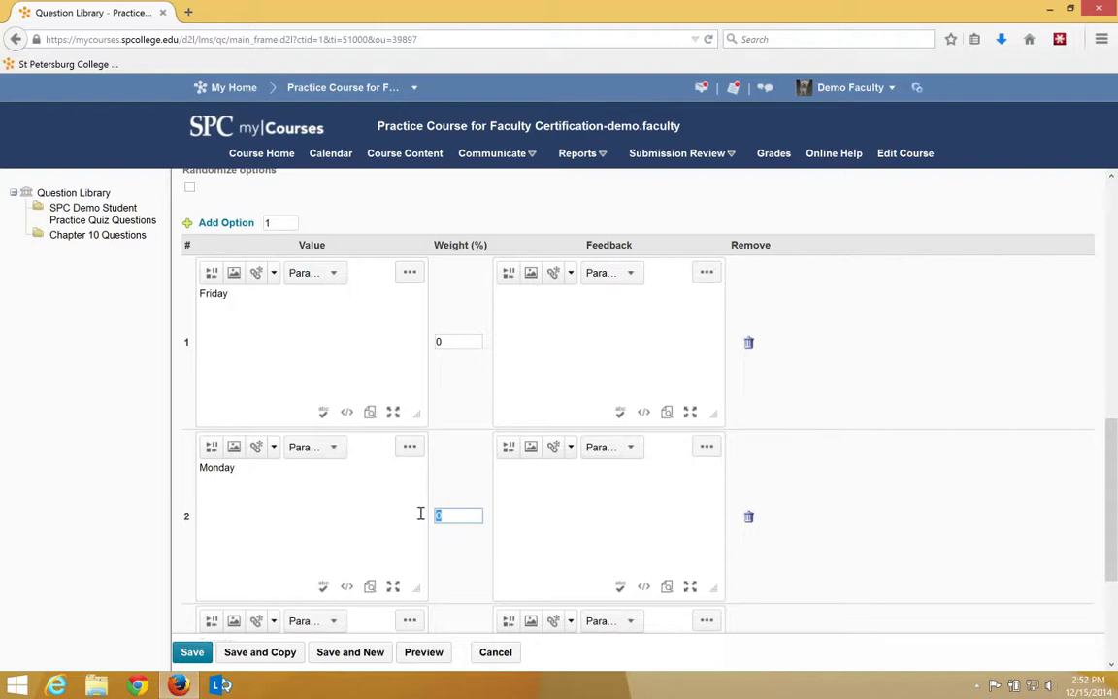
pyautogui.write('100')
pyautogui.scroll(-3, 761, 575)
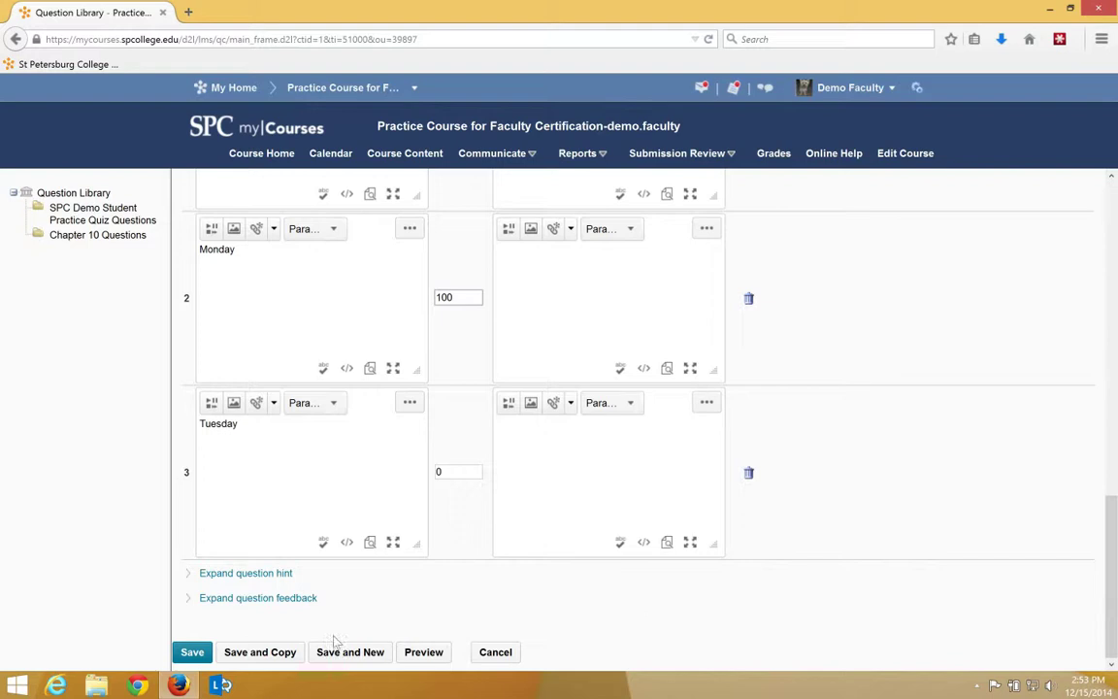
pyautogui.click(192, 653)
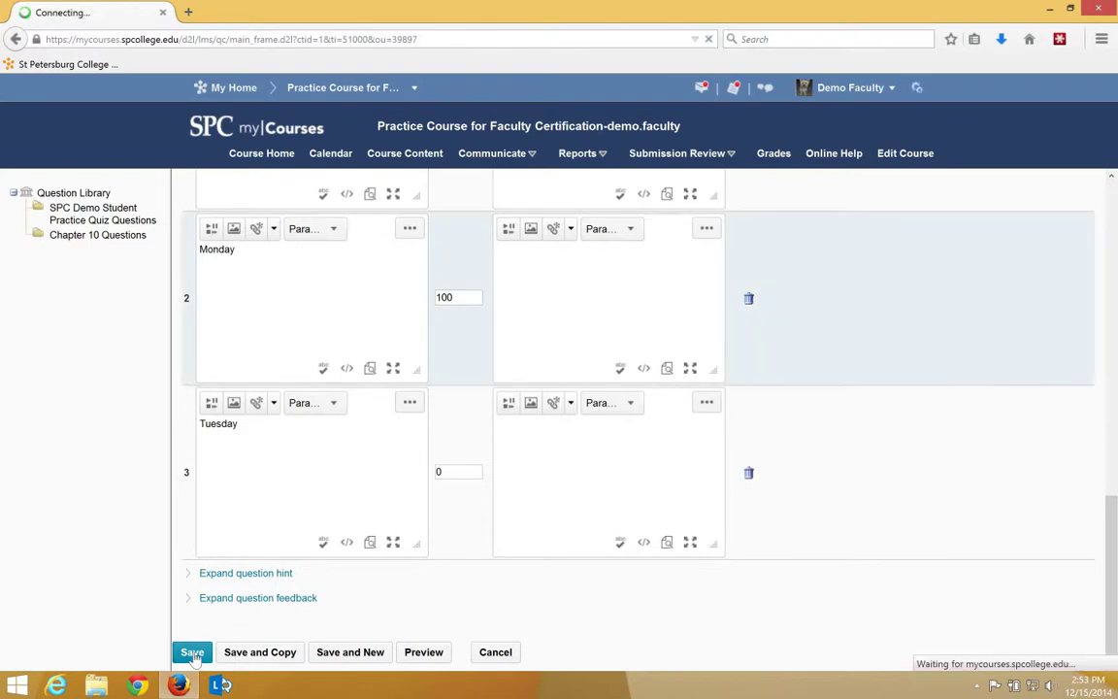